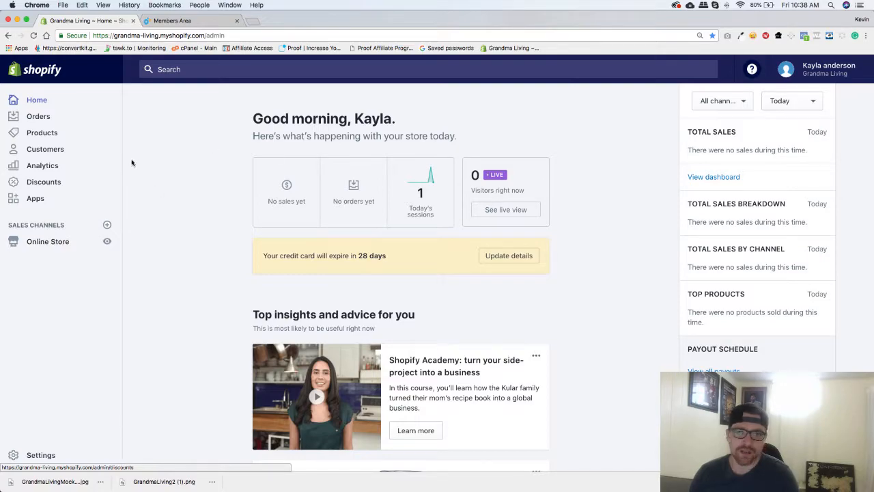
- Open the header section settings of the store's current Venture theme for customization
{"action": "left_click", "coordinate": [35, 247]}
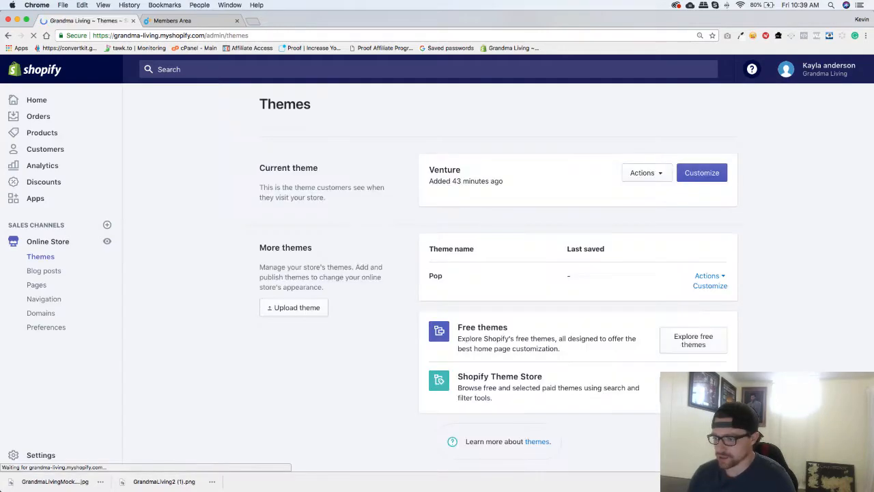
{"action": "left_click", "coordinate": [704, 179]}
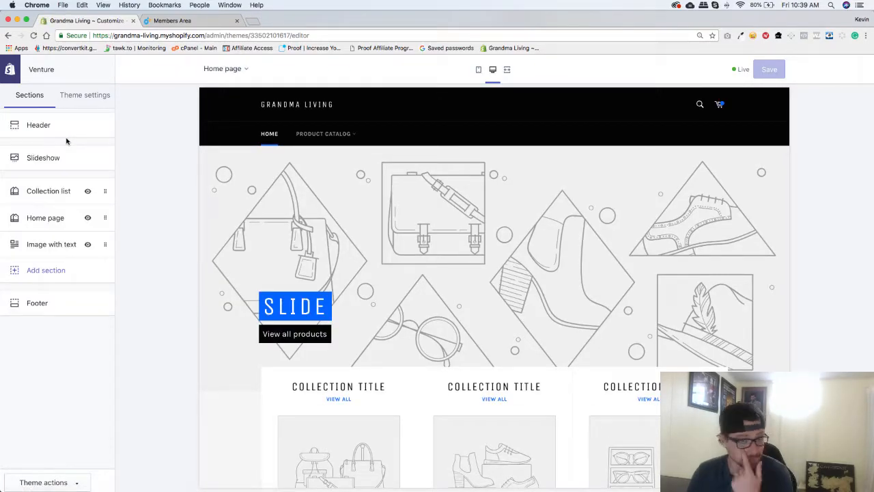
{"action": "left_click", "coordinate": [40, 126]}
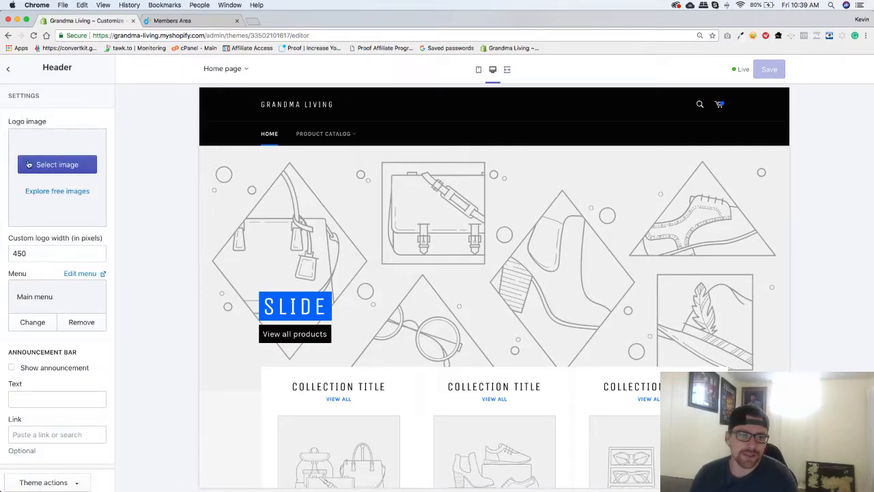
- Upload the Grandma Living logo from Downloads as the header logo and set its custom width to 300 pixels
{"action": "left_click", "coordinate": [49, 166]}
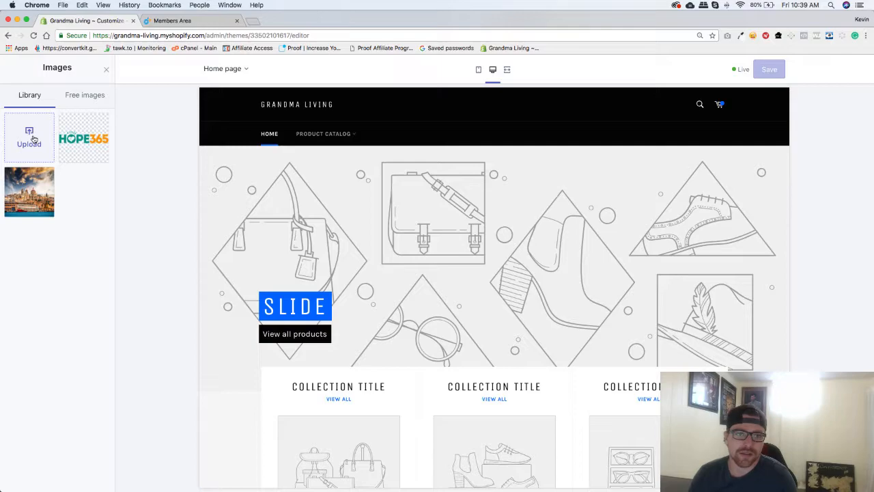
{"action": "left_click", "coordinate": [31, 139]}
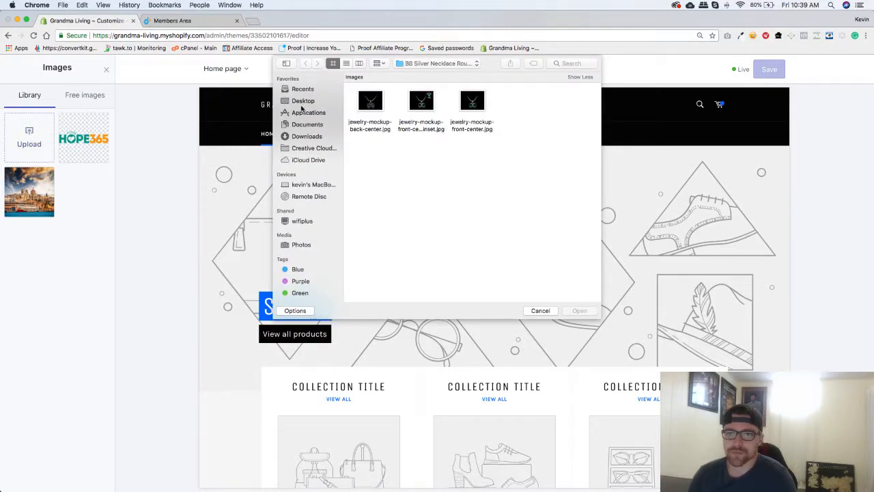
{"action": "left_click", "coordinate": [307, 136]}
{"action": "scroll", "coordinate": [462, 205], "scroll_direction": "down", "scroll_amount": 2}
{"action": "double_click", "coordinate": [464, 203]}
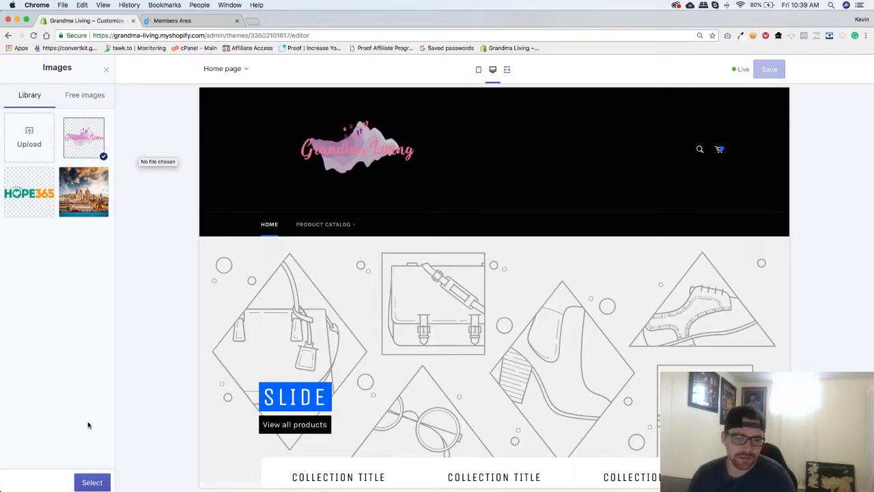
{"action": "left_click", "coordinate": [89, 482]}
{"action": "left_click", "coordinate": [40, 269]}
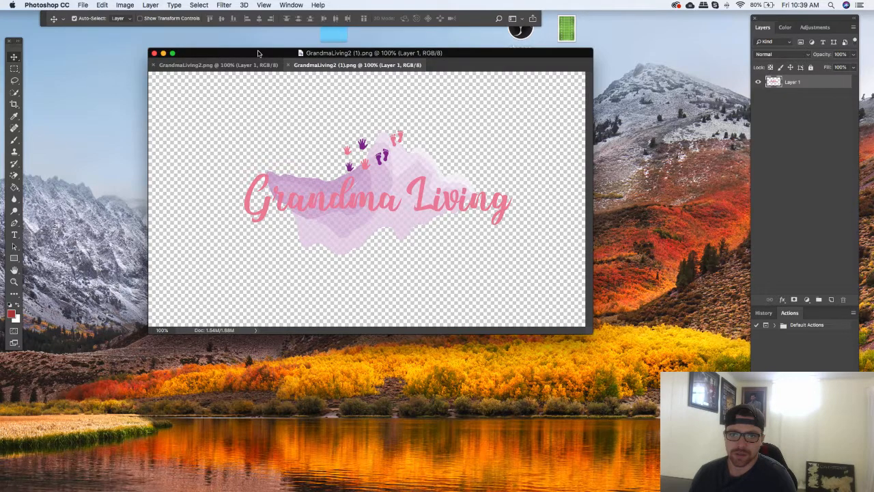
- Switch to Photoshop and crop GrandmaLiving2 (1).png to a rectangular selection closely around the logo artwork
{"action": "left_click", "coordinate": [14, 69]}
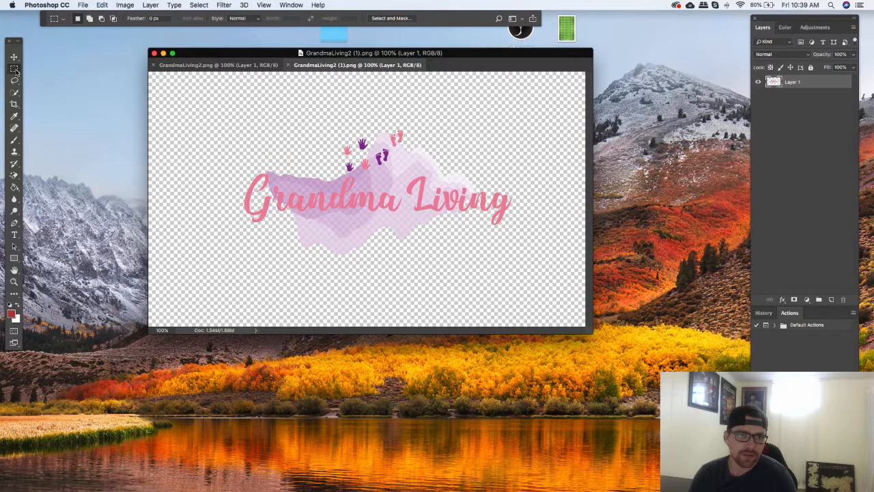
{"action": "left_click_drag", "start_coordinate": [238, 124], "coordinate": [522, 259]}
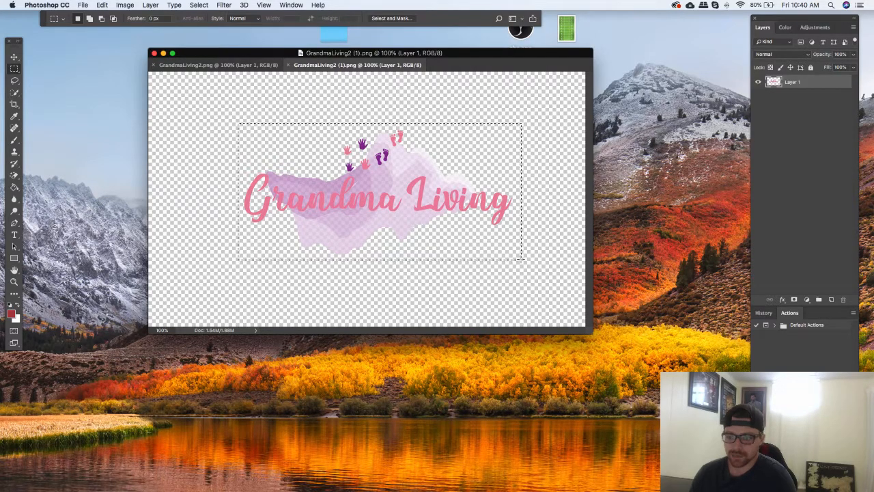
{"action": "left_click", "coordinate": [125, 5]}
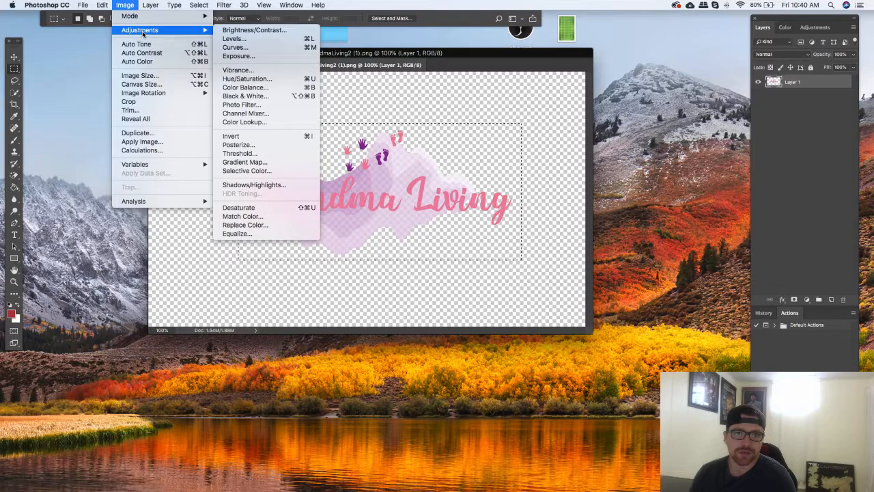
{"action": "left_click", "coordinate": [149, 101]}
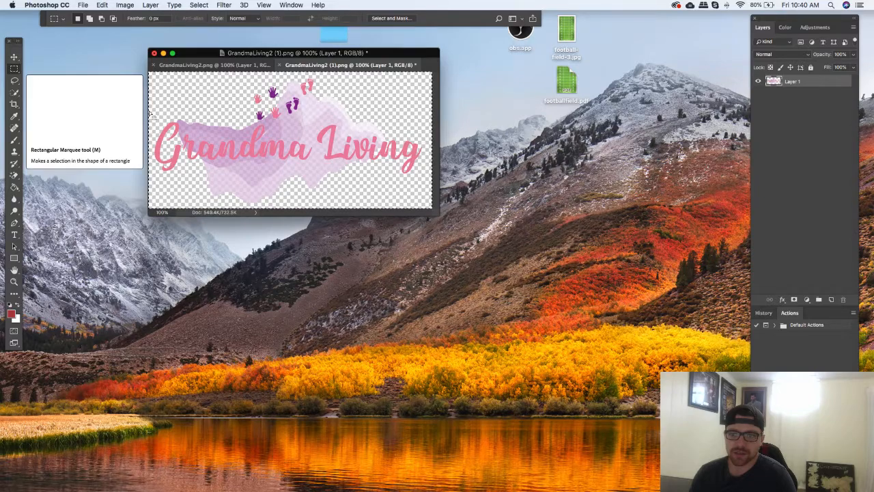
- Save the cropped logo to the Desktop as a PNG copy named "GrandmaLiving2 (1) copy.png"
{"action": "left_click", "coordinate": [83, 4]}
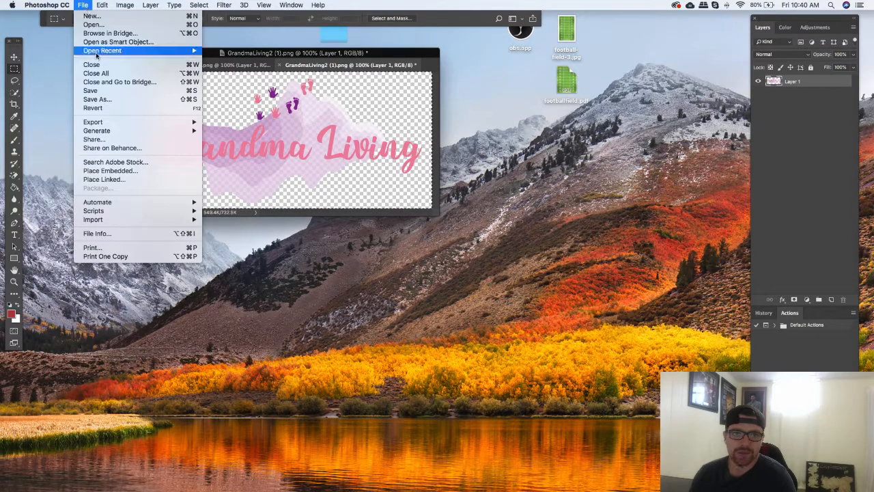
{"action": "left_click", "coordinate": [98, 100]}
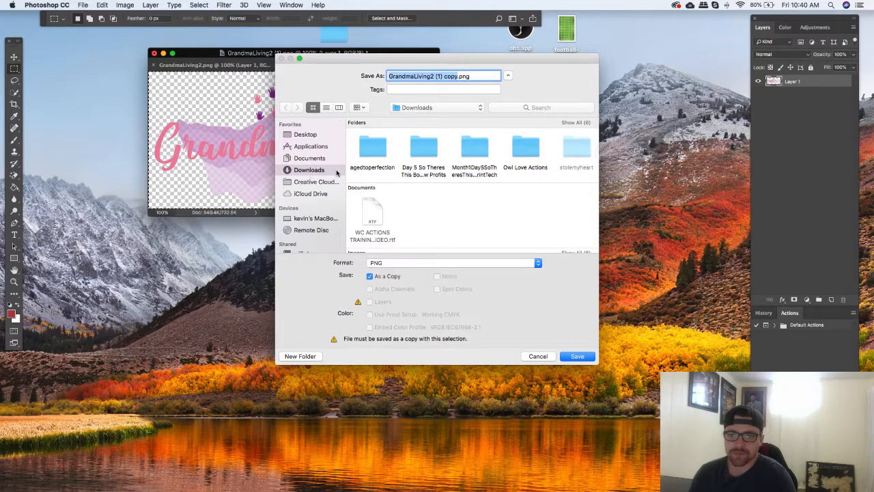
{"action": "left_click", "coordinate": [305, 134]}
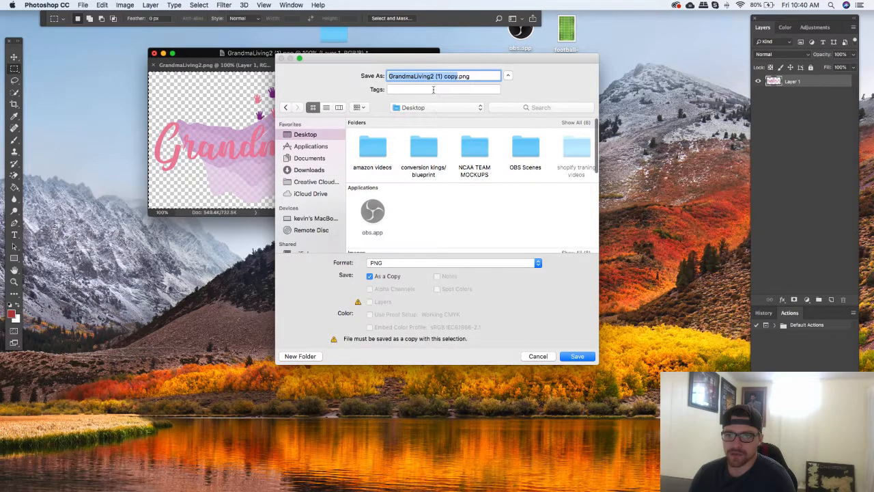
{"action": "left_click", "coordinate": [576, 355]}
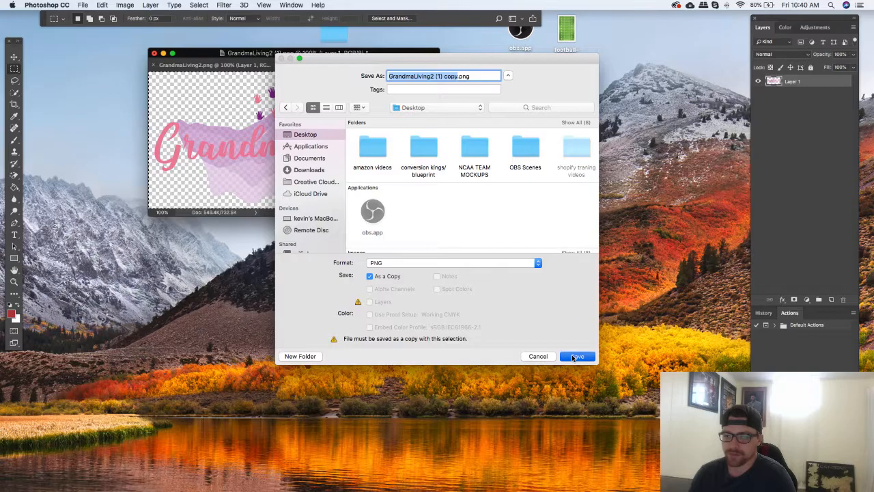
{"action": "left_click", "coordinate": [347, 82]}
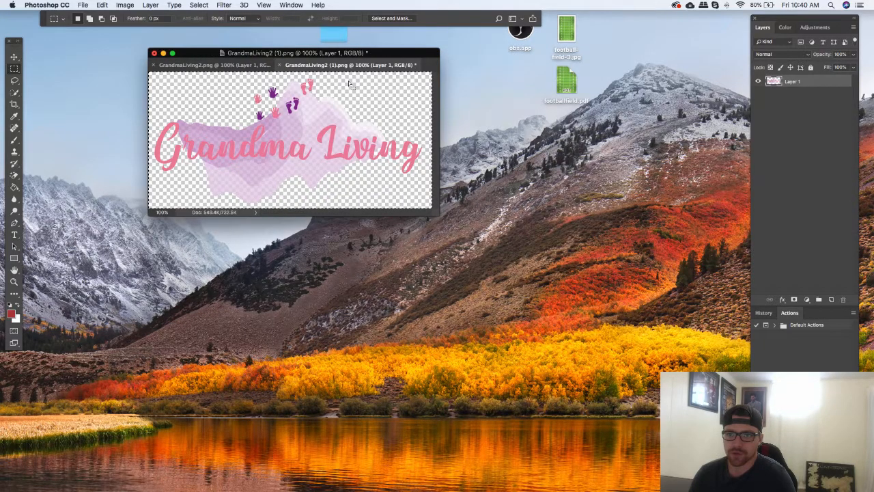
- Switch back to Shopify in Chrome, replace the header logo with "GrandmaLiving2 (1) copy.png" from the Desktop, and save the theme
{"action": "key", "text": "ctrl+Left"}
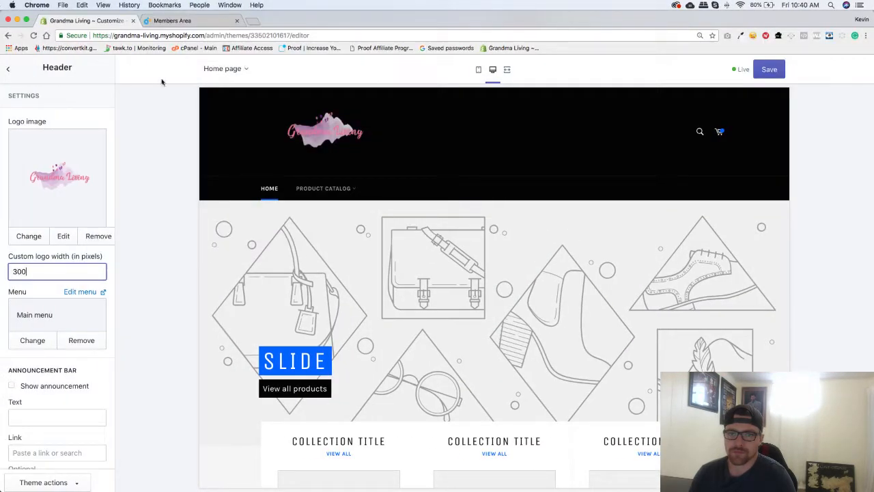
{"action": "left_click", "coordinate": [29, 235]}
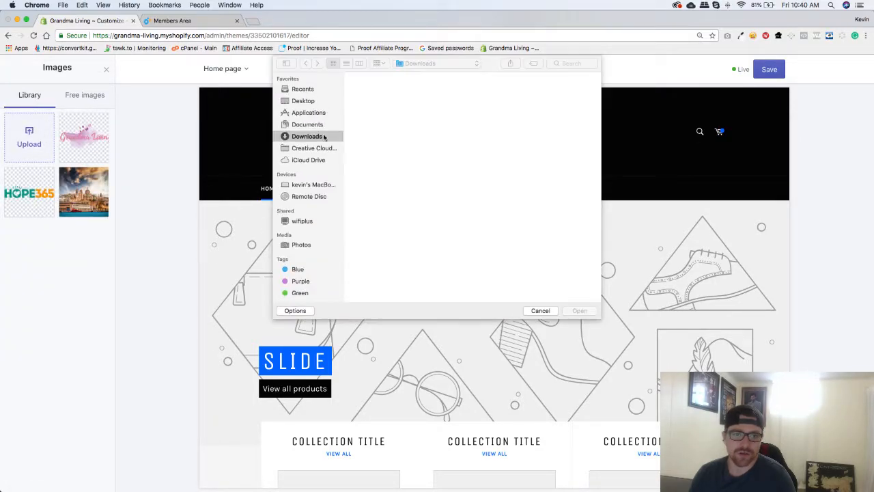
{"action": "left_click", "coordinate": [303, 101]}
{"action": "scroll", "coordinate": [399, 168], "scroll_direction": "down", "scroll_amount": 3}
{"action": "scroll", "coordinate": [424, 192], "scroll_direction": "right", "scroll_amount": 3}
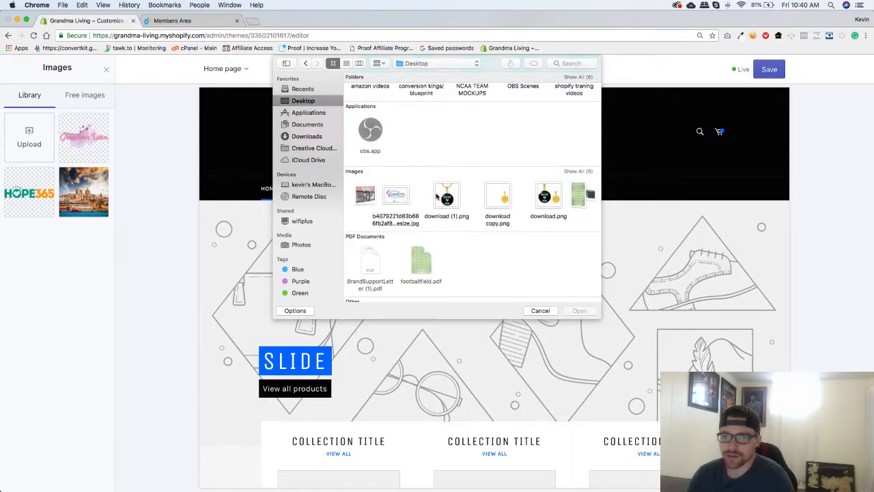
{"action": "scroll", "coordinate": [437, 197], "scroll_direction": "right", "scroll_amount": 5}
{"action": "left_click", "coordinate": [517, 196]}
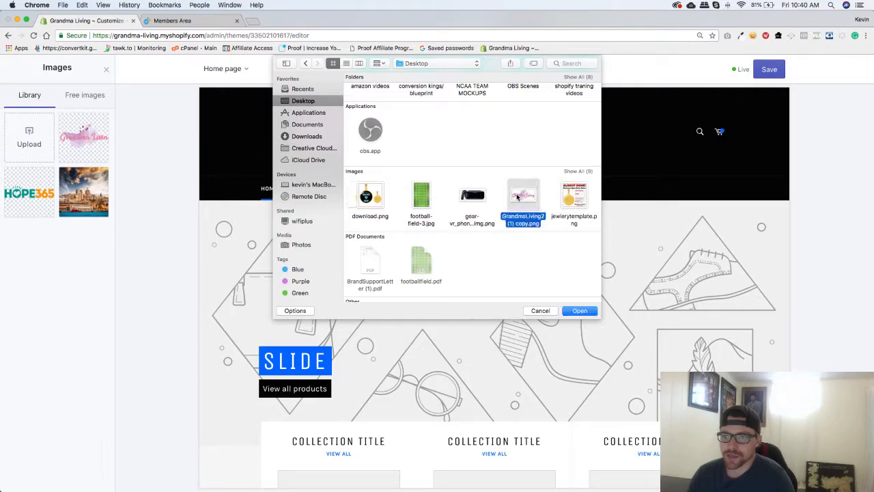
{"action": "left_click", "coordinate": [579, 311]}
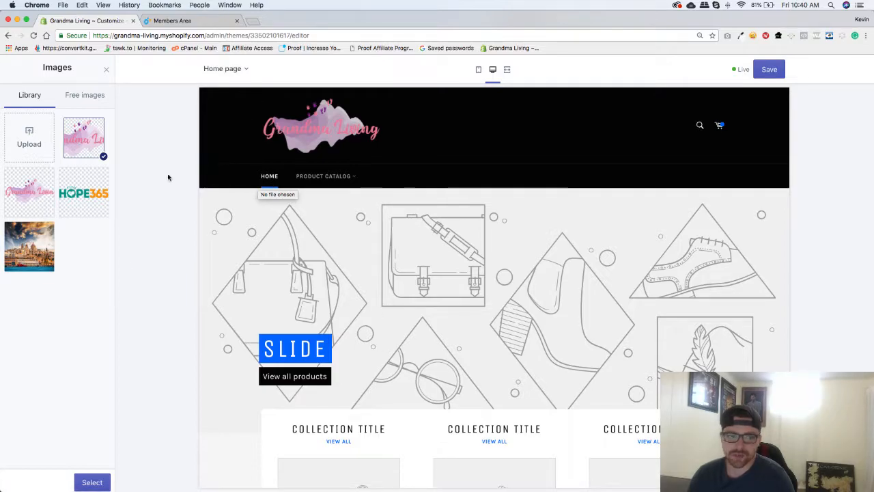
{"action": "left_click", "coordinate": [91, 482]}
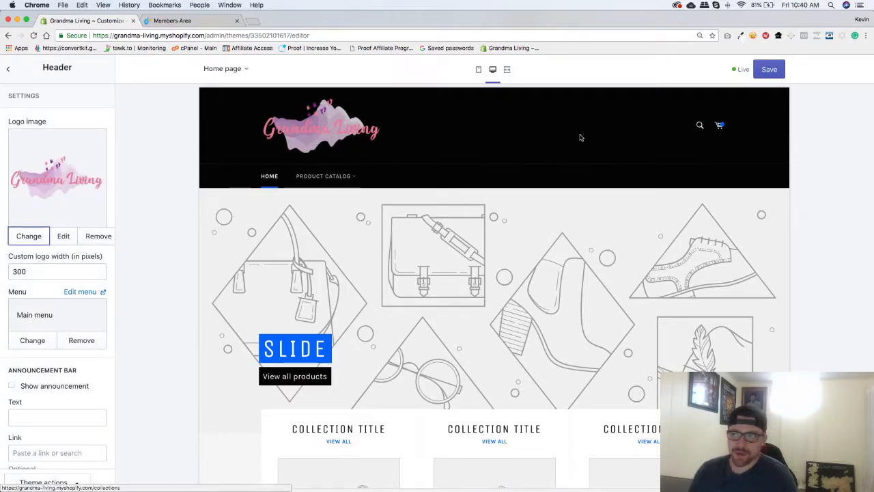
{"action": "left_click", "coordinate": [770, 69]}
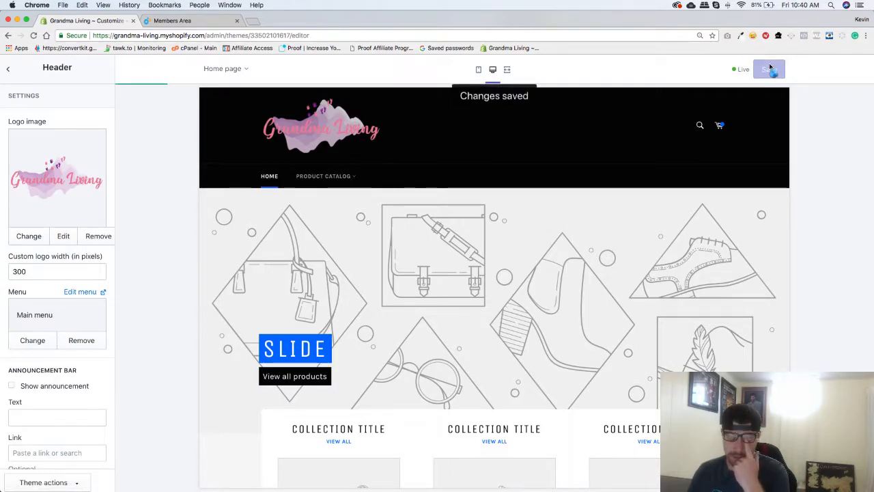
- Leave the theme editor and view the live storefront to check the new header logo
{"action": "left_click", "coordinate": [8, 71]}
{"action": "left_click", "coordinate": [11, 71]}
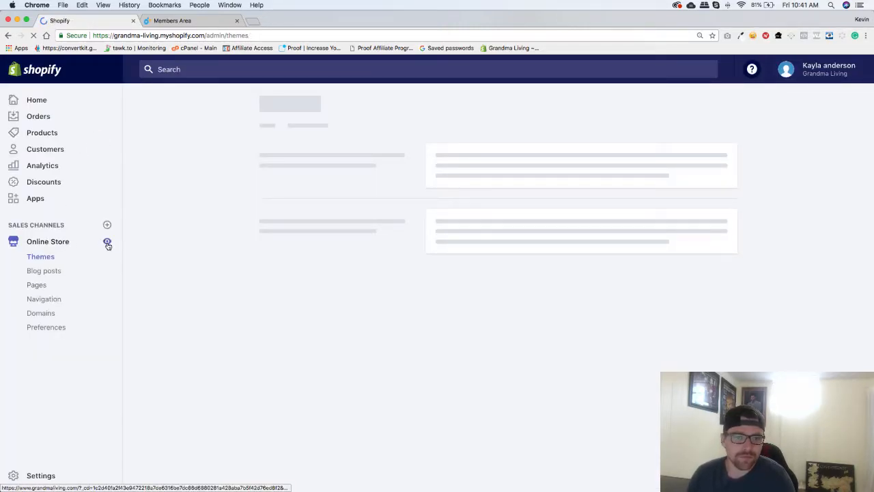
{"action": "left_click", "coordinate": [108, 244]}
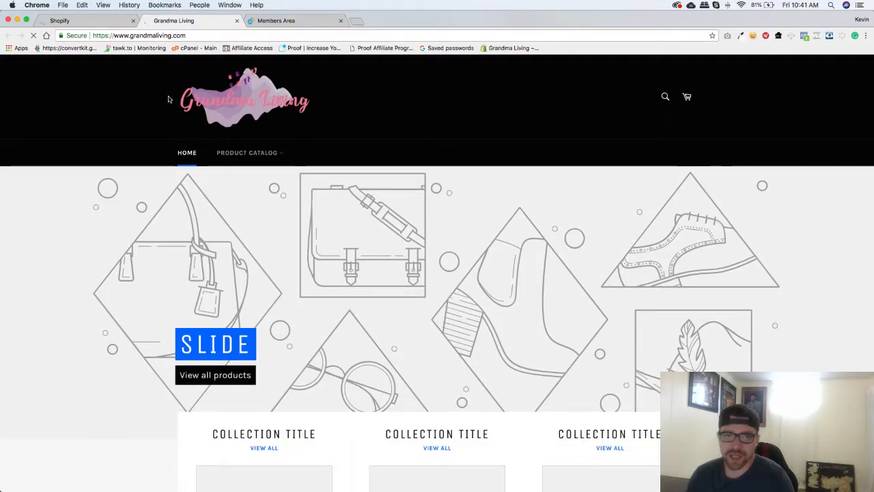
{"action": "left_click", "coordinate": [101, 21]}
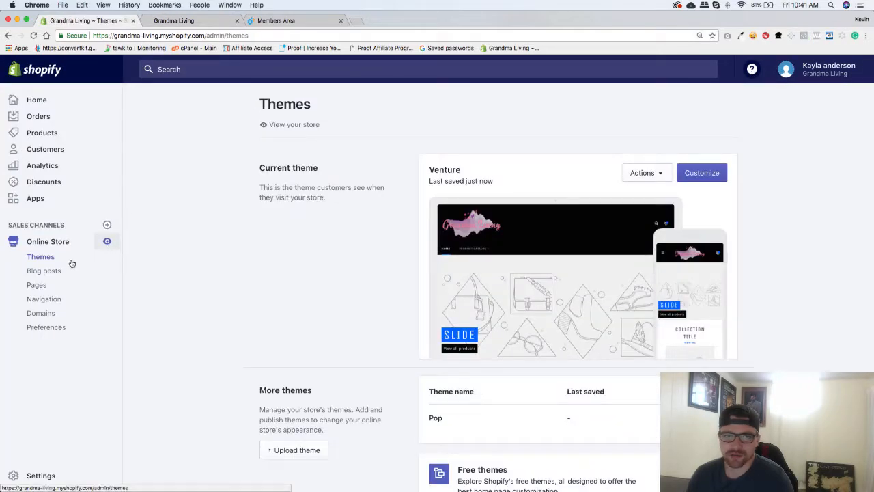
- Reopen the Venture theme's customization and review the header's logo, menu and announcement bar options and the available theme actions
{"action": "left_click", "coordinate": [704, 175]}
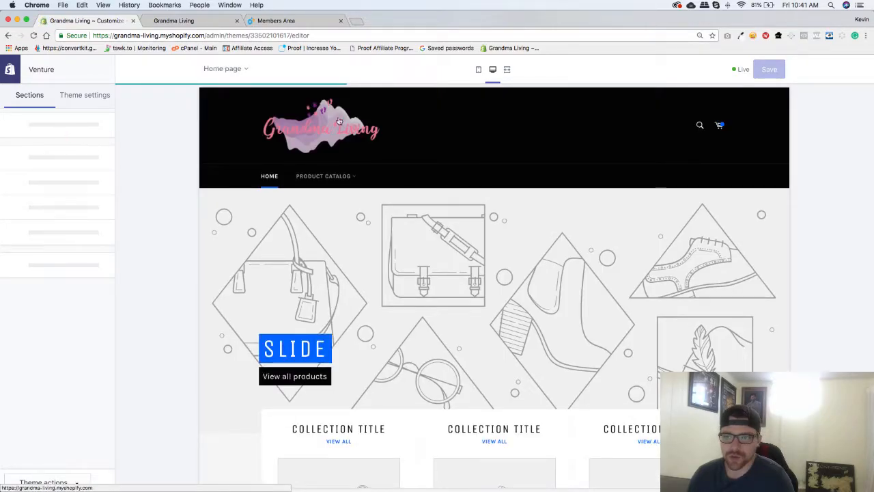
{"action": "left_click", "coordinate": [49, 128]}
{"action": "scroll", "coordinate": [45, 313], "scroll_direction": "down", "scroll_amount": 1}
{"action": "scroll", "coordinate": [45, 316], "scroll_direction": "up", "scroll_amount": 1}
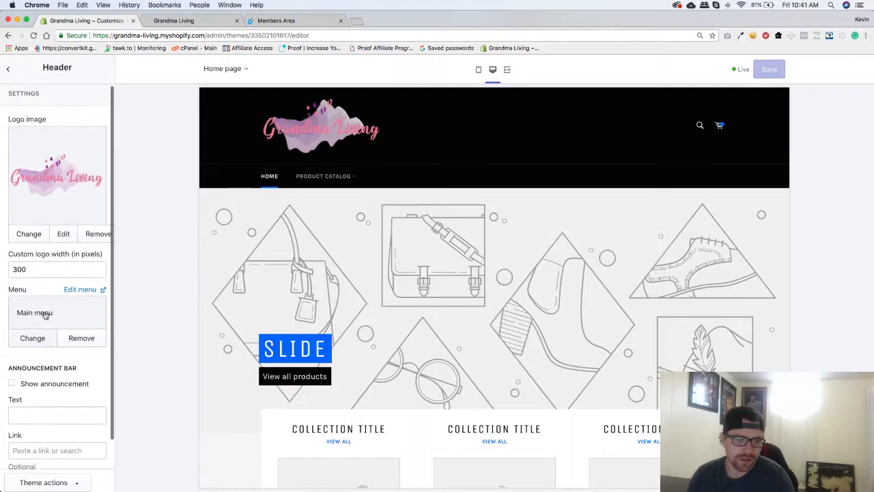
{"action": "scroll", "coordinate": [45, 314], "scroll_direction": "down", "scroll_amount": 1}
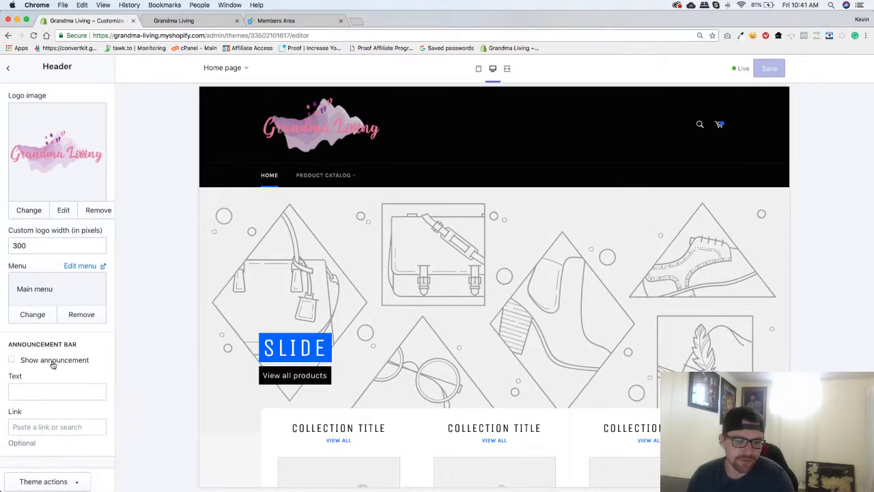
{"action": "left_click", "coordinate": [56, 482]}
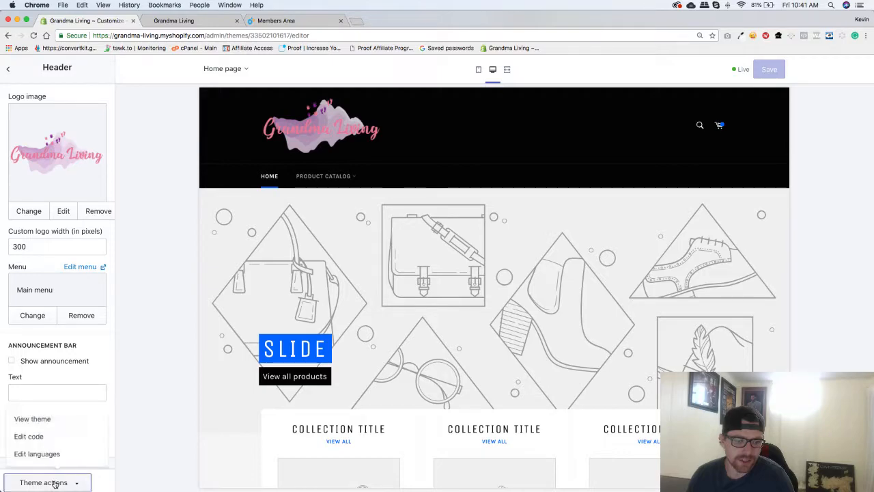
{"action": "left_click", "coordinate": [89, 379]}
{"action": "scroll", "coordinate": [78, 248], "scroll_direction": "up", "scroll_amount": 1}
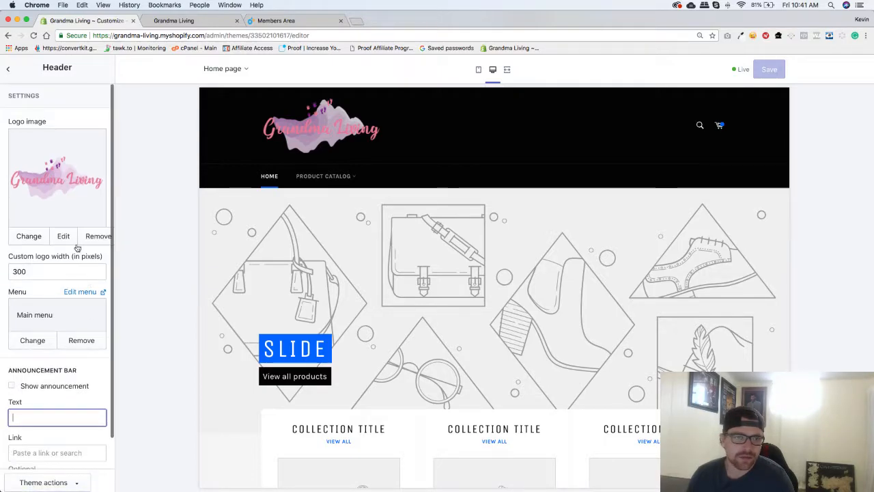
{"action": "left_click", "coordinate": [11, 66]}
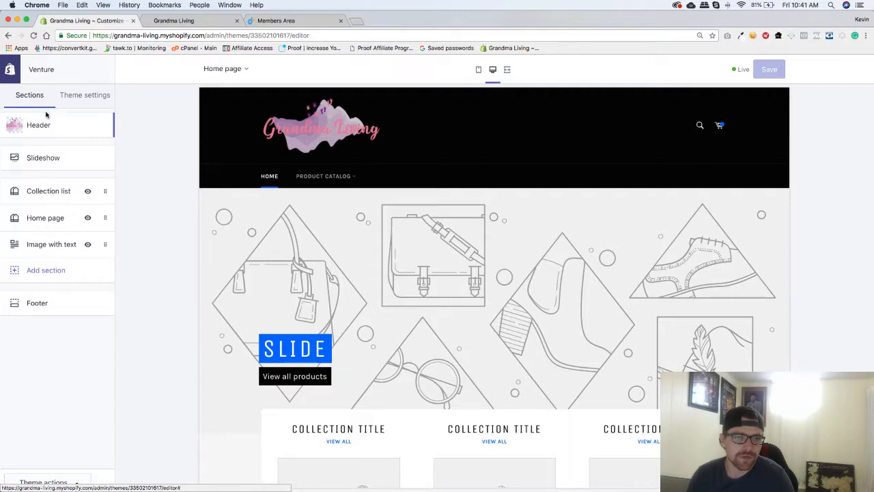
- Look through the theme's color settings for the header, page, footer and slideshow titles
{"action": "left_click", "coordinate": [73, 95]}
{"action": "left_click", "coordinate": [46, 124]}
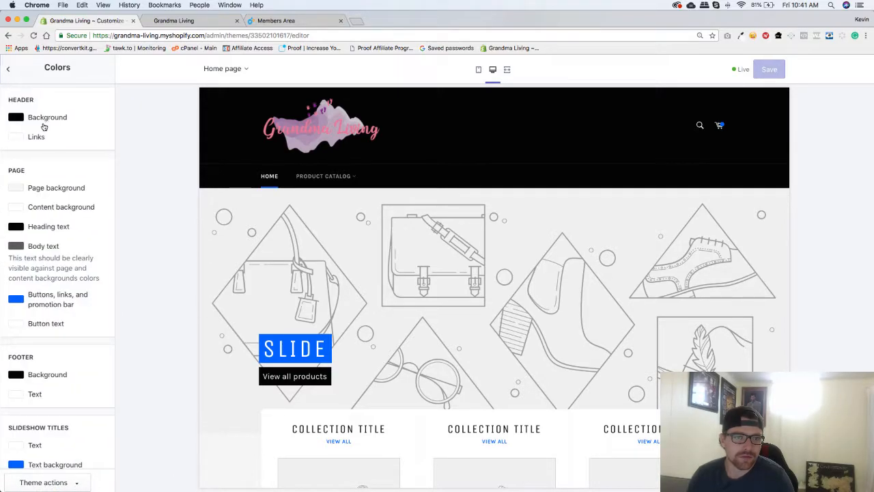
{"action": "scroll", "coordinate": [50, 150], "scroll_direction": "down", "scroll_amount": 1}
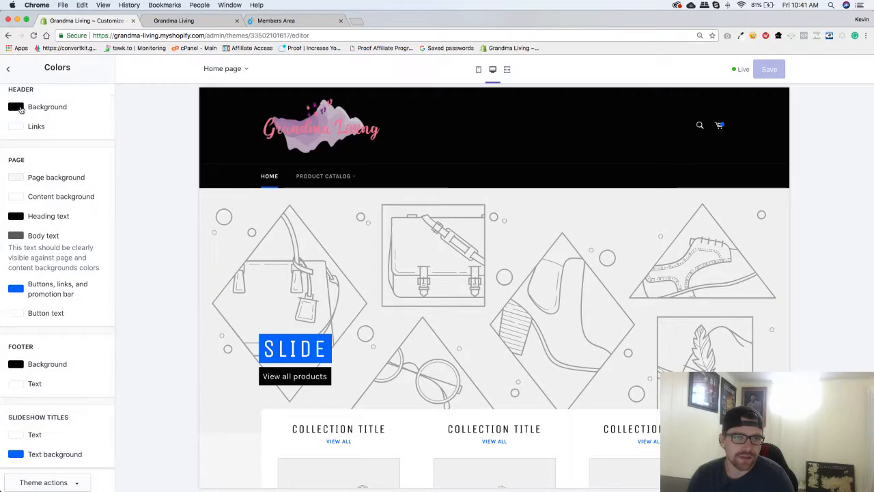
{"action": "left_click", "coordinate": [9, 69]}
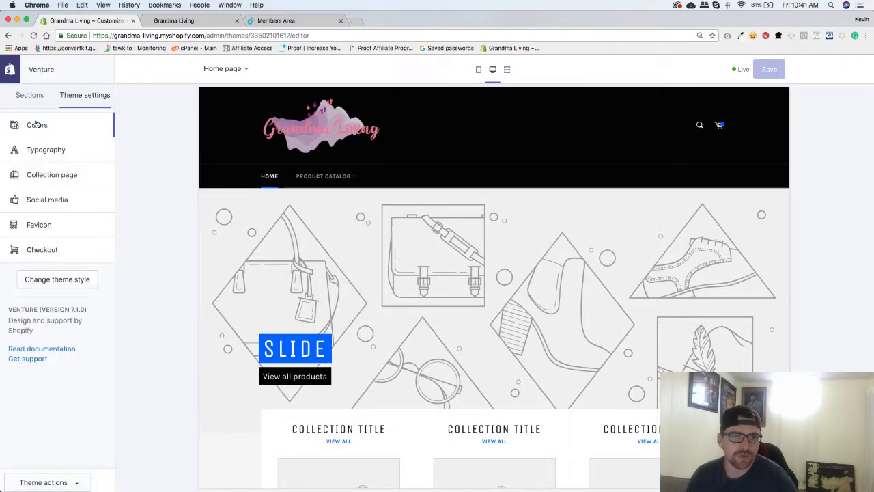
{"action": "left_click", "coordinate": [15, 124]}
{"action": "left_click", "coordinate": [6, 68]}
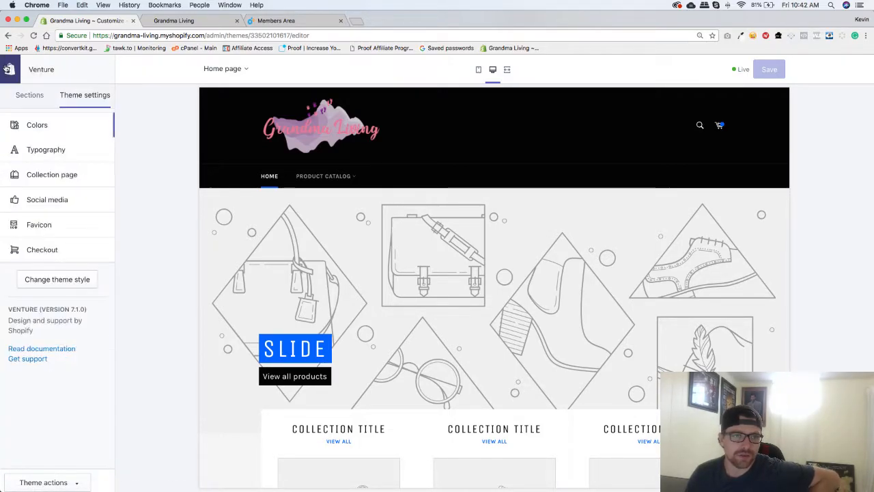
{"action": "left_click", "coordinate": [29, 95]}
{"action": "left_click", "coordinate": [82, 96]}
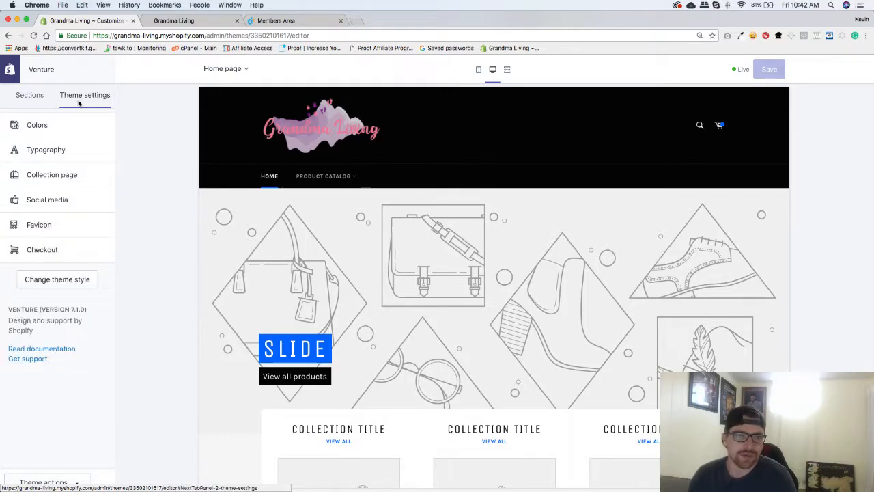
- Set the header background to white (#FFFFFF) in the theme's color settings
{"action": "left_click", "coordinate": [37, 128]}
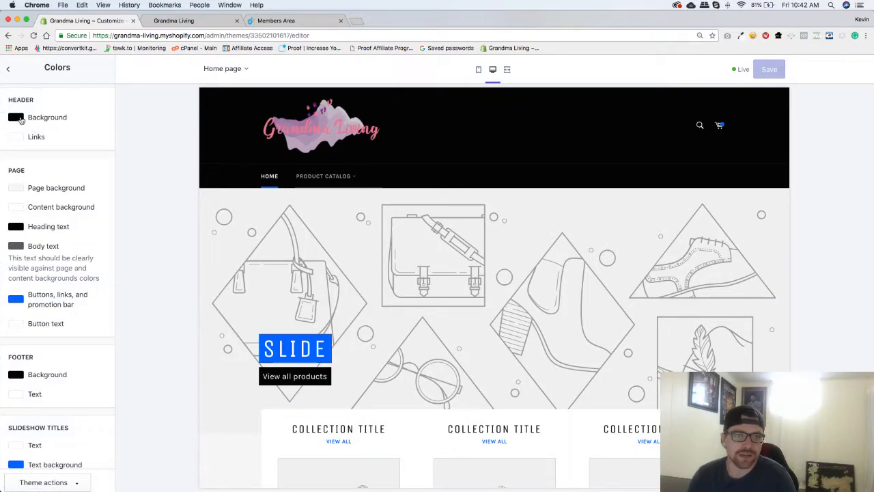
{"action": "left_click", "coordinate": [20, 119]}
{"action": "left_click_drag", "start_coordinate": [39, 172], "coordinate": [10, 123]}
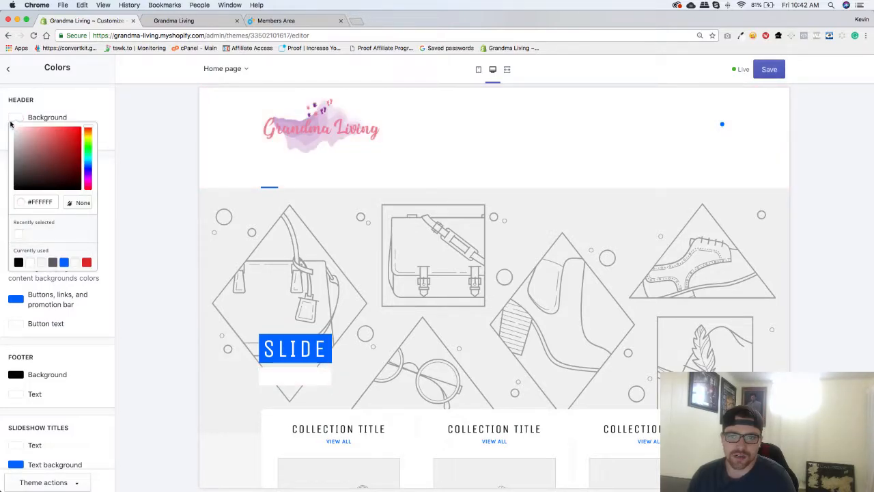
{"action": "left_click", "coordinate": [90, 118]}
- Set the header links color to black and save the theme
{"action": "left_click", "coordinate": [35, 137]}
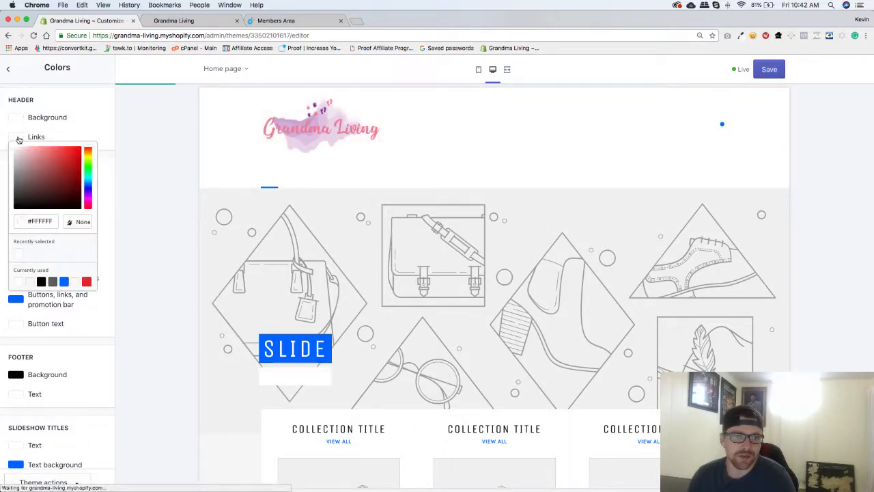
{"action": "left_click_drag", "start_coordinate": [40, 176], "coordinate": [3, 243]}
{"action": "left_click", "coordinate": [4, 244]}
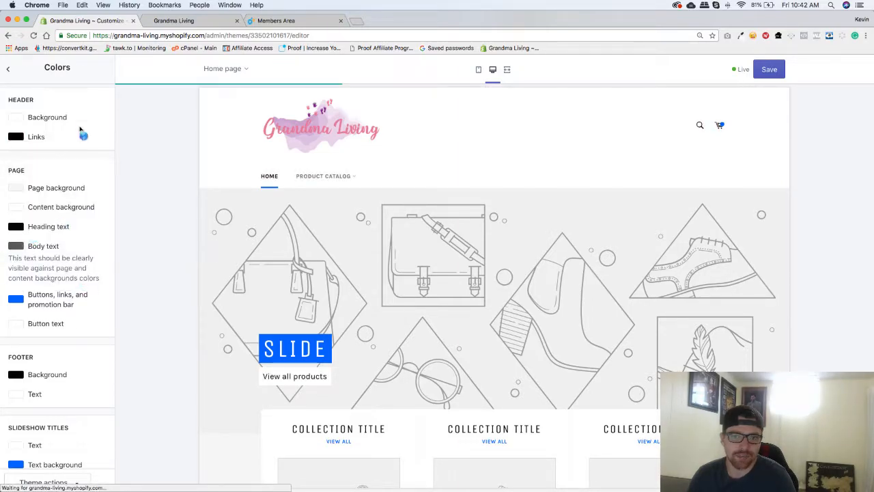
{"action": "left_click", "coordinate": [8, 69]}
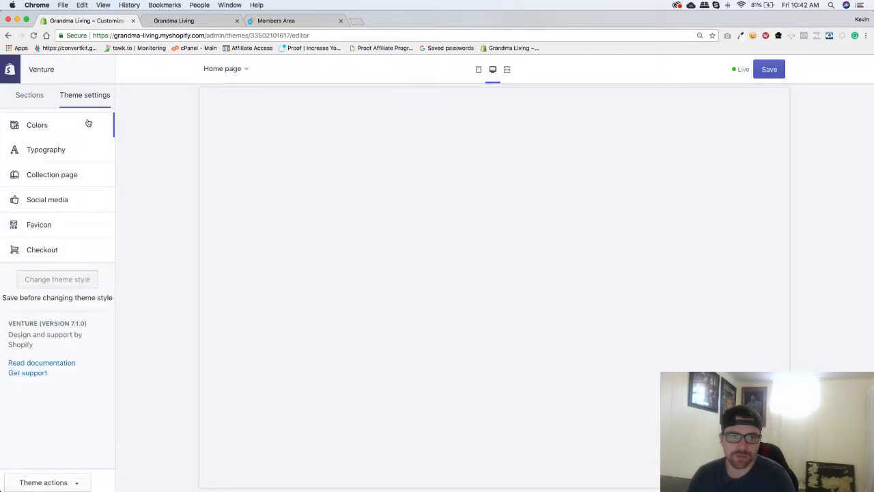
{"action": "left_click", "coordinate": [37, 127]}
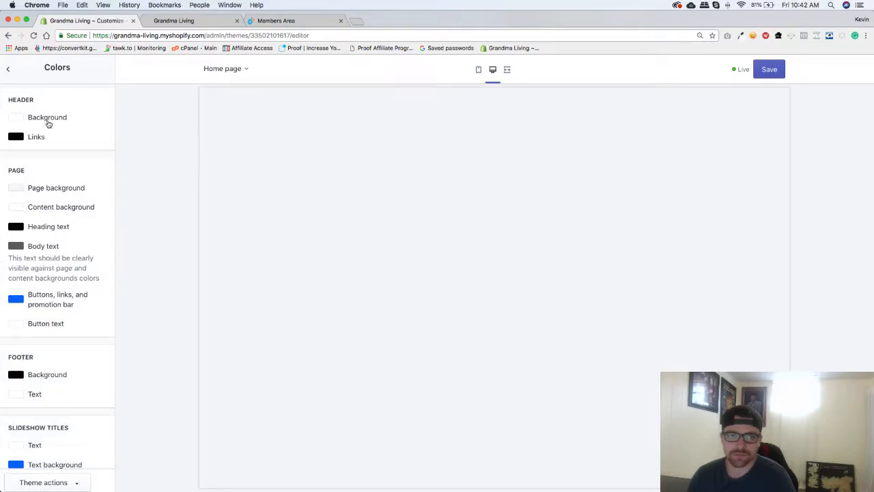
{"action": "left_click", "coordinate": [770, 70]}
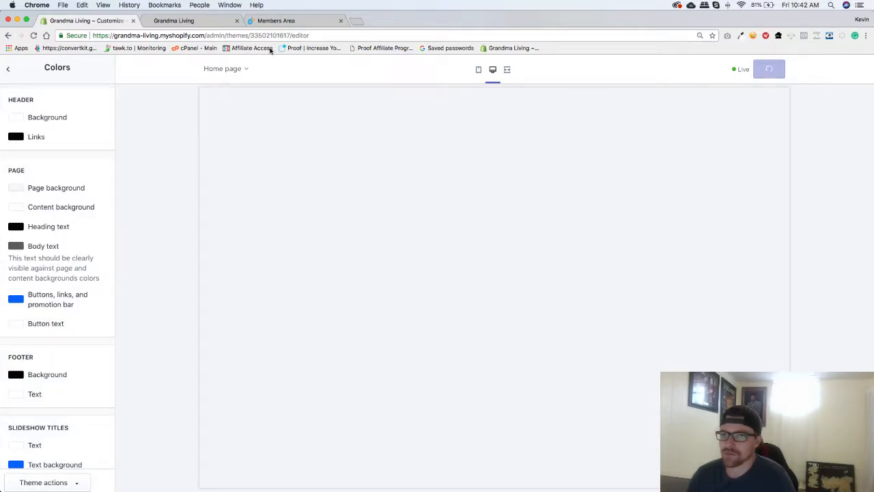
- Reload the live storefront and look over the home page with the new header colors
{"action": "left_click", "coordinate": [203, 21]}
{"action": "left_click", "coordinate": [34, 37]}
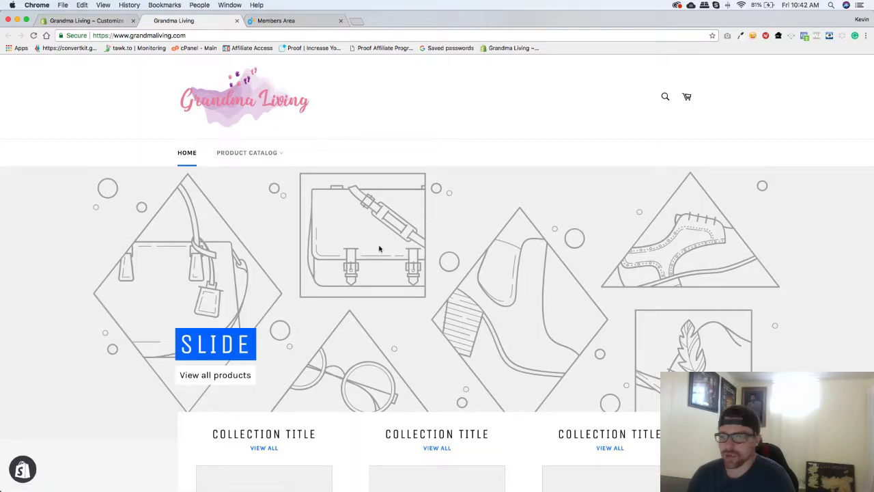
{"action": "scroll", "coordinate": [378, 248], "scroll_direction": "down", "scroll_amount": 5}
{"action": "scroll", "coordinate": [381, 250], "scroll_direction": "up", "scroll_amount": 3}
{"action": "scroll", "coordinate": [380, 250], "scroll_direction": "up", "scroll_amount": 2}
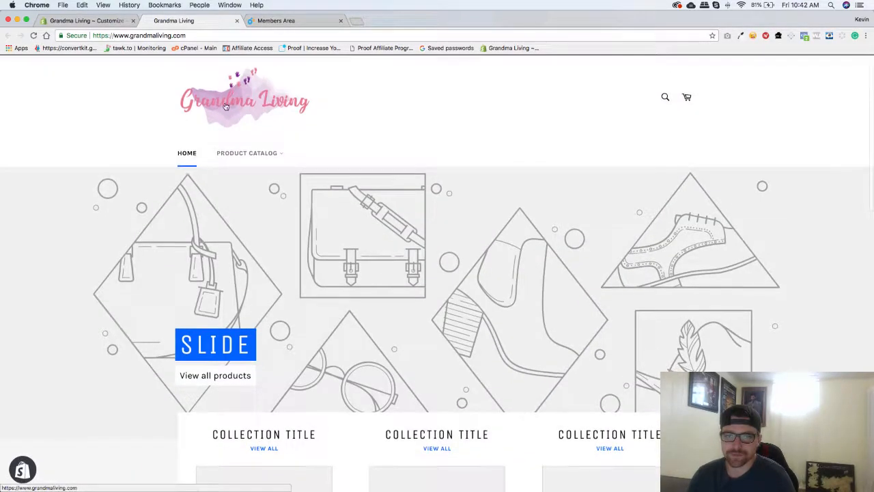
- Leave the theme editor for the Themes page, open the online store in a fresh tab and close the old storefront tab
{"action": "left_click", "coordinate": [110, 20]}
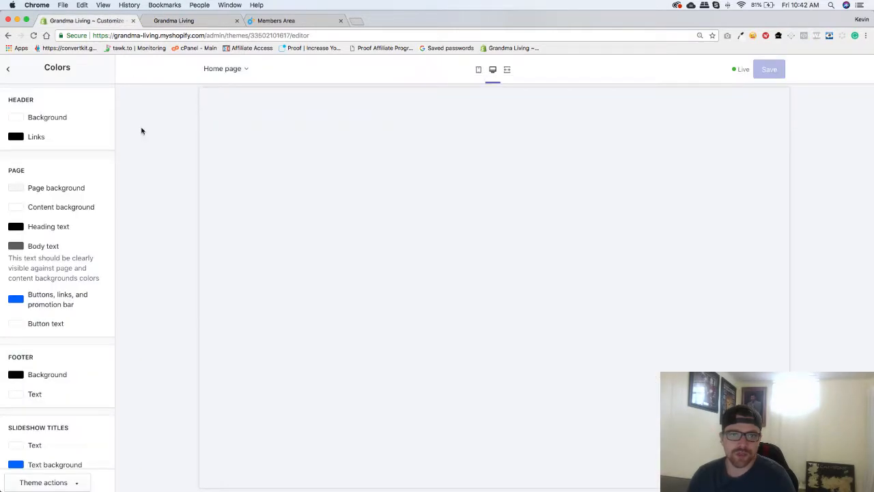
{"action": "left_click", "coordinate": [9, 71]}
{"action": "left_click", "coordinate": [10, 70]}
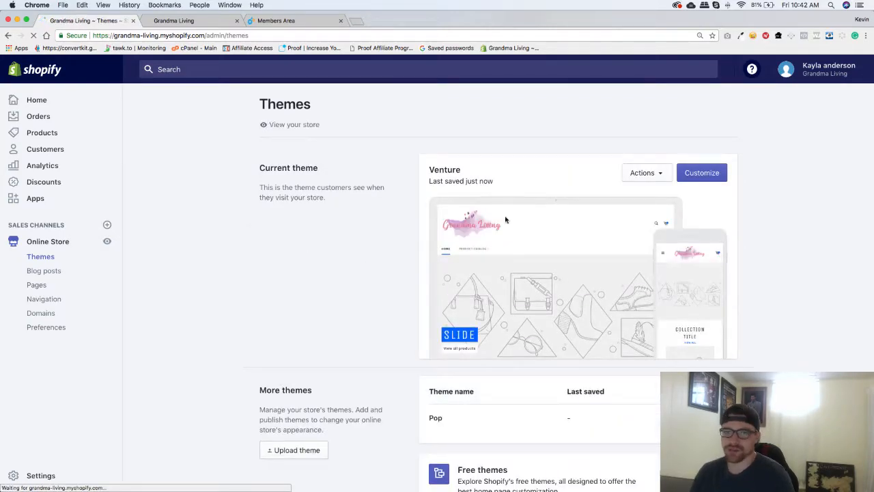
{"action": "left_click", "coordinate": [106, 241]}
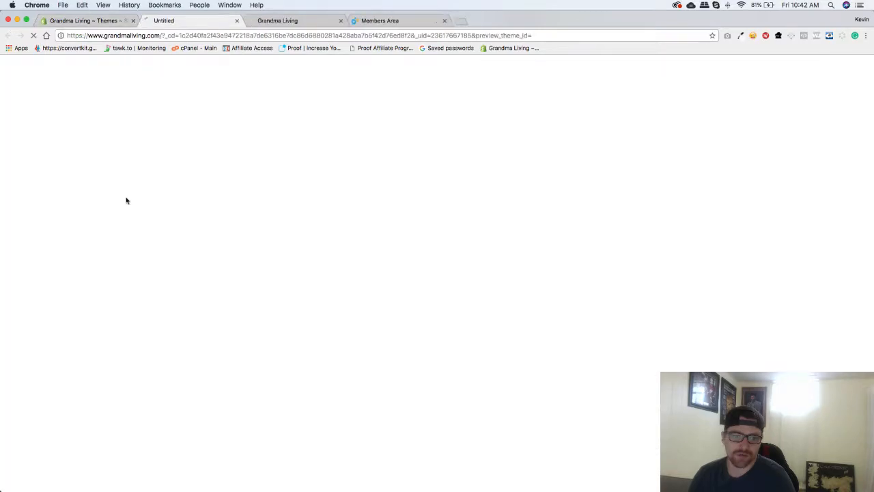
{"action": "left_click", "coordinate": [341, 20]}
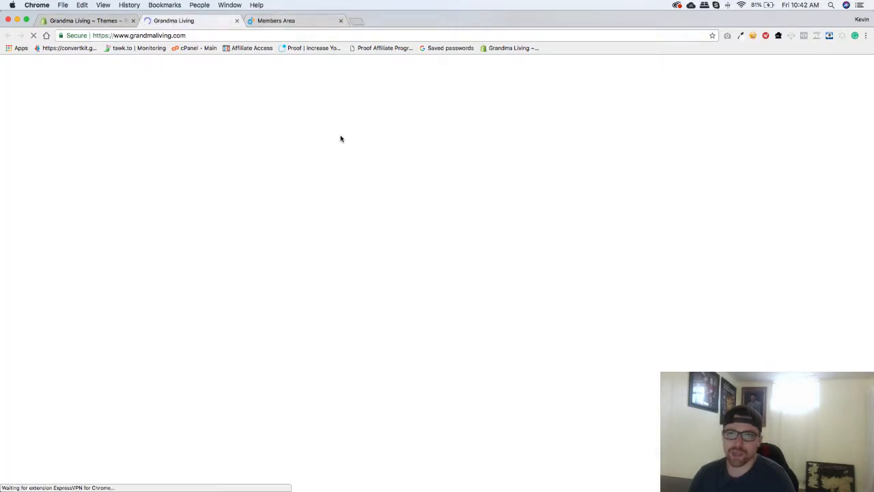